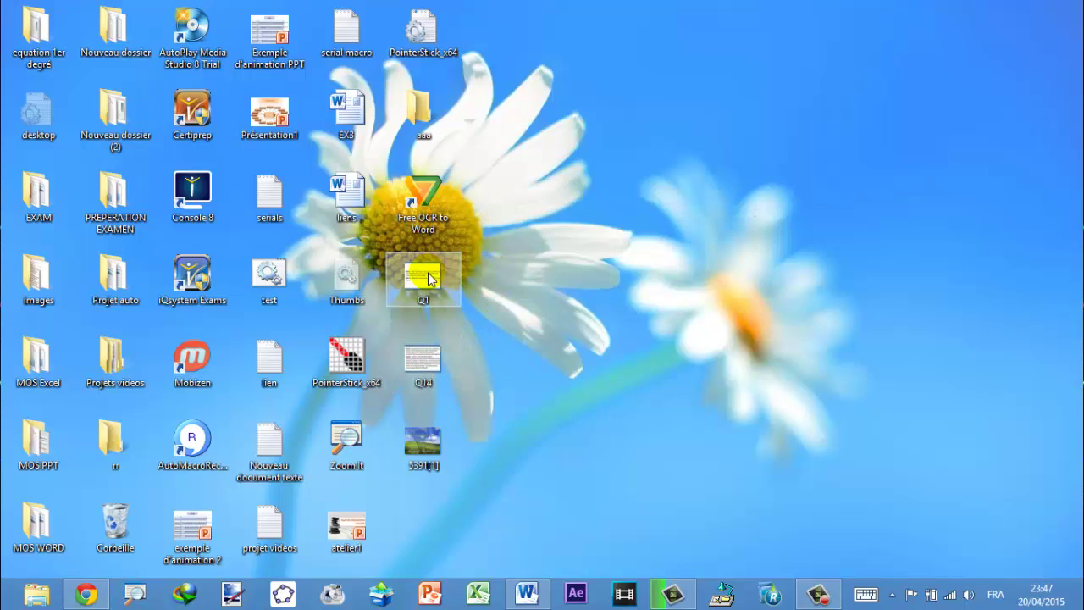
View the Q14 image from the desktop in the photo viewer and minimize the viewer
double_click(424, 361)
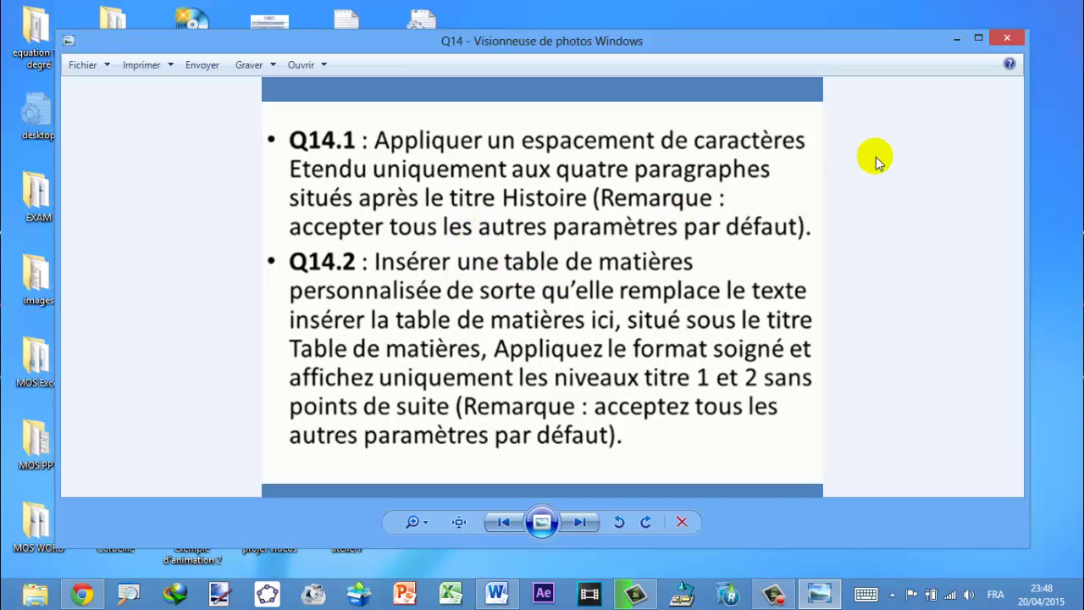
click(955, 40)
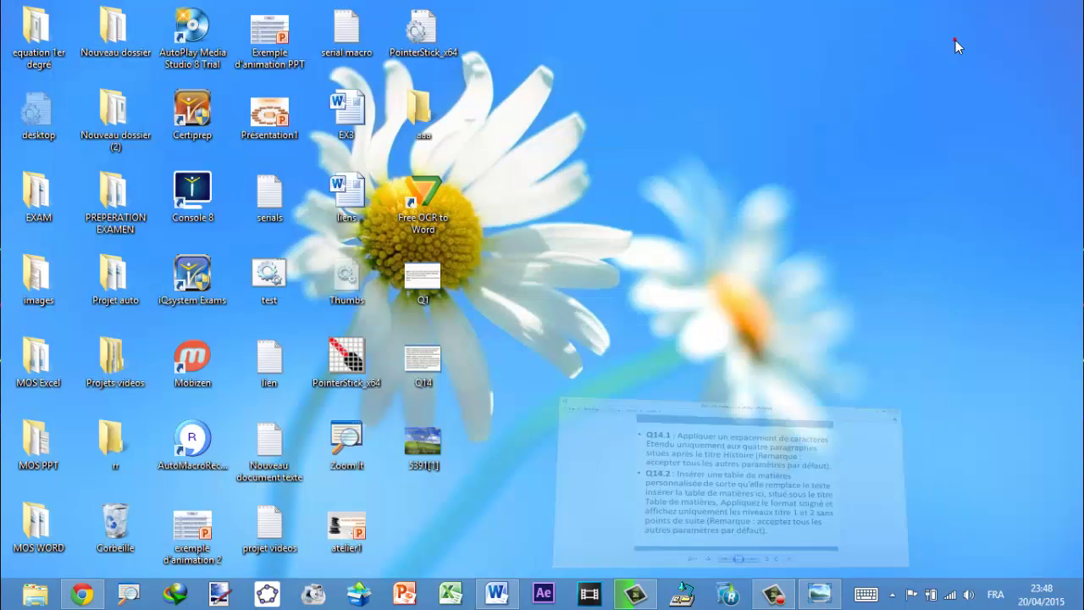
Launch Free OCR to Word, postpone its upgrade, and open the Q14 image from the desktop in it
double_click(426, 195)
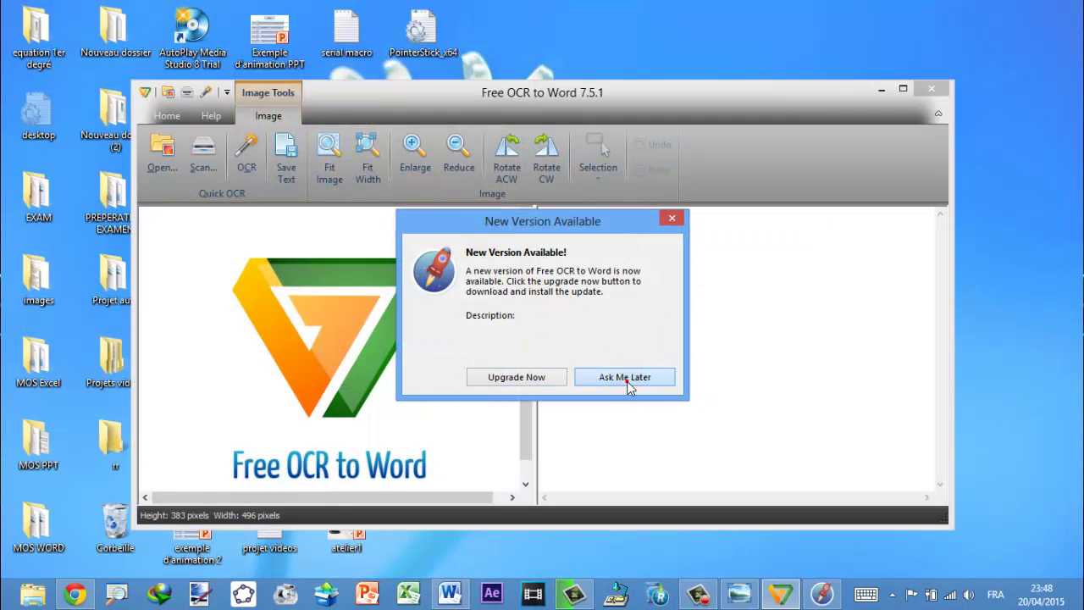
click(632, 379)
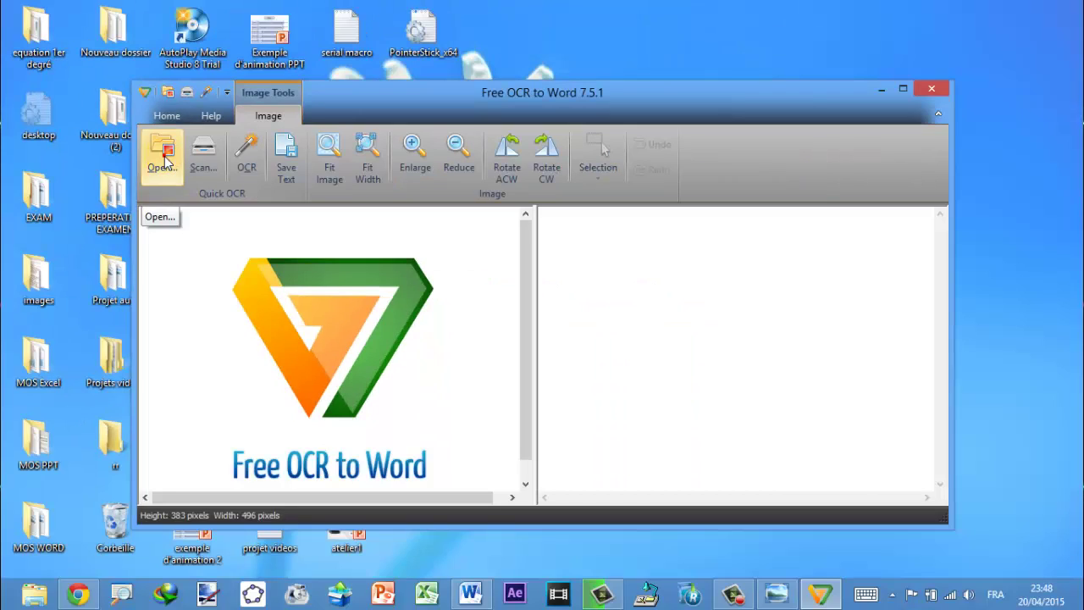
click(164, 156)
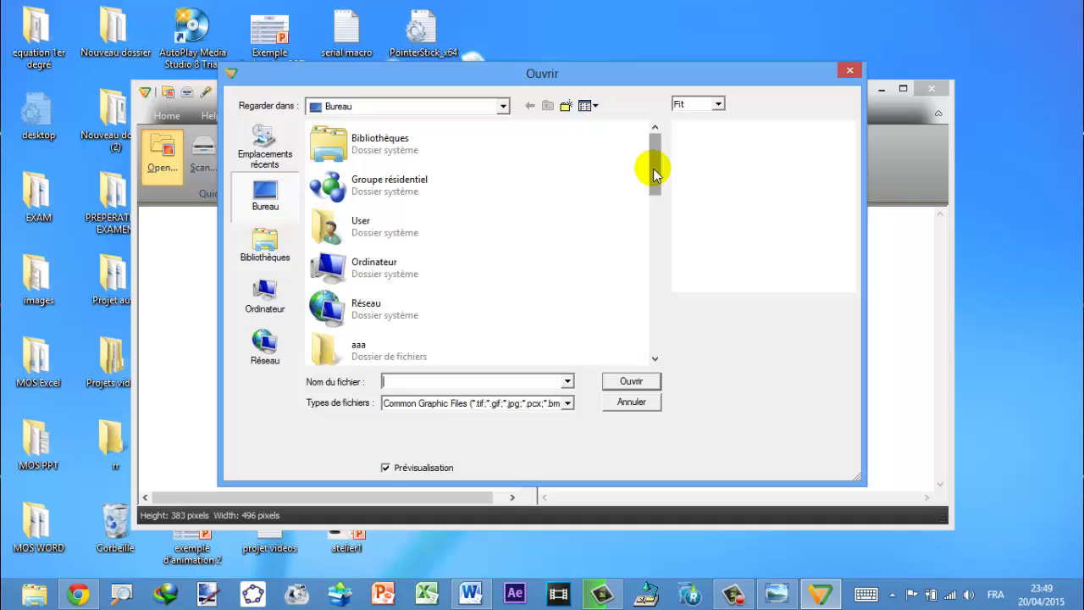
drag(654, 178, 653, 342)
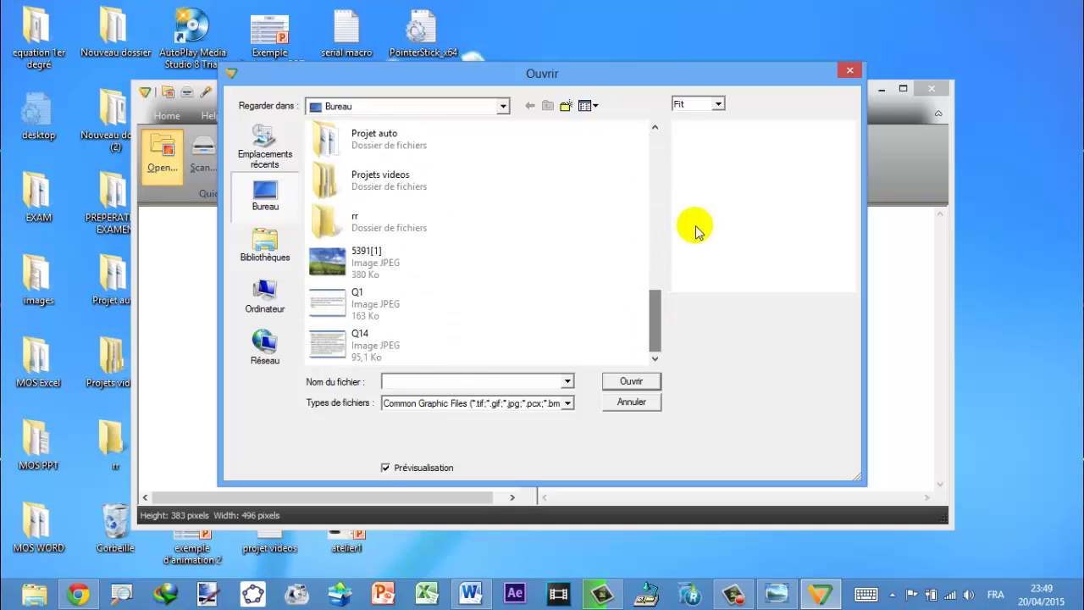
click(335, 348)
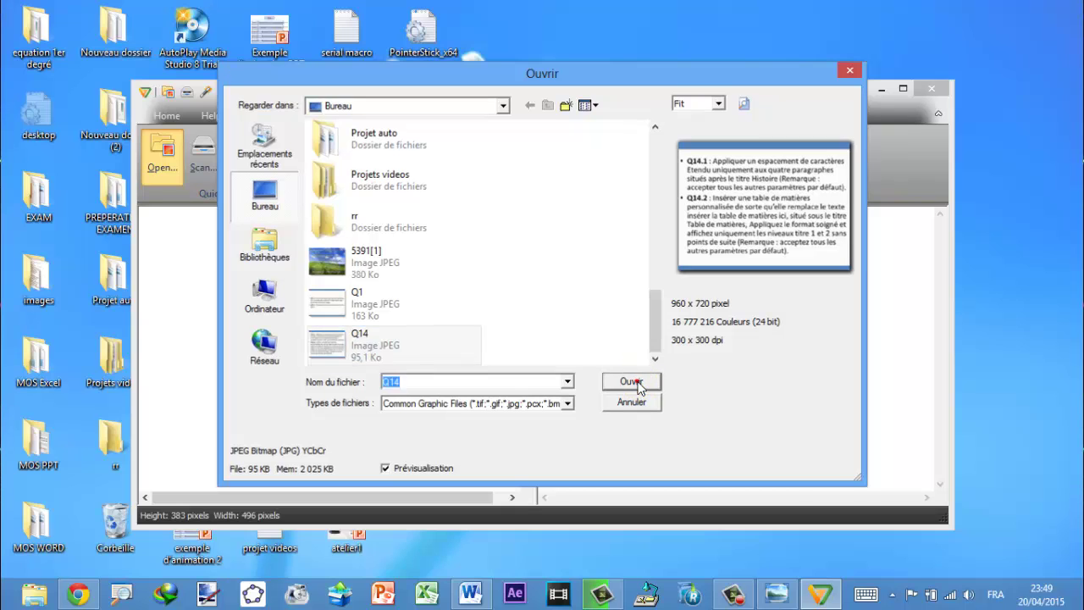
click(636, 383)
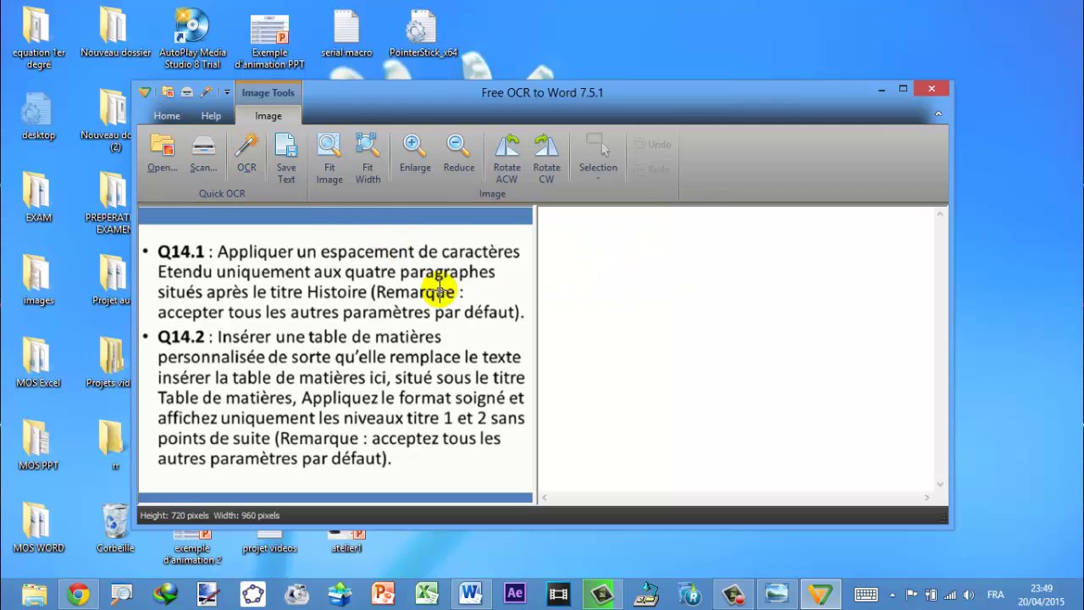
Run OCR on the Q14 image and copy all of the recognized text
click(247, 159)
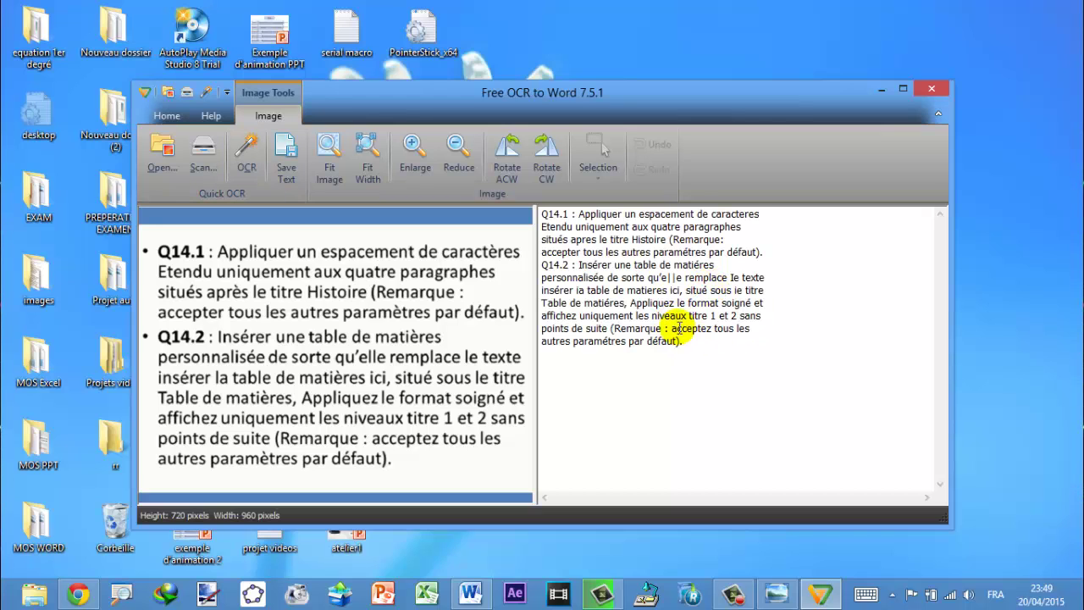
drag(683, 341, 542, 213)
click(641, 277)
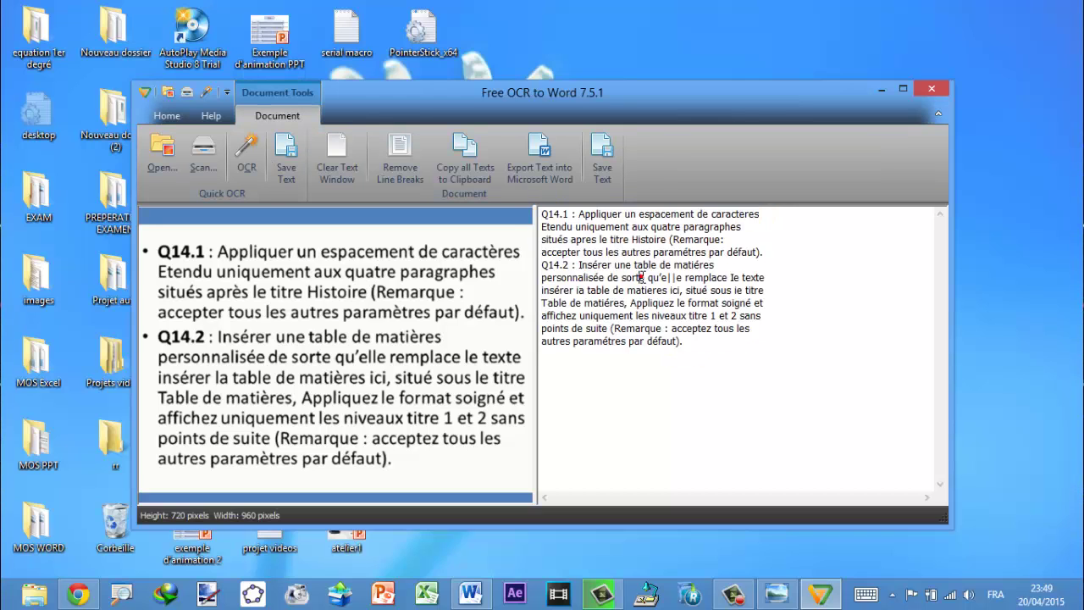
drag(682, 342, 542, 213)
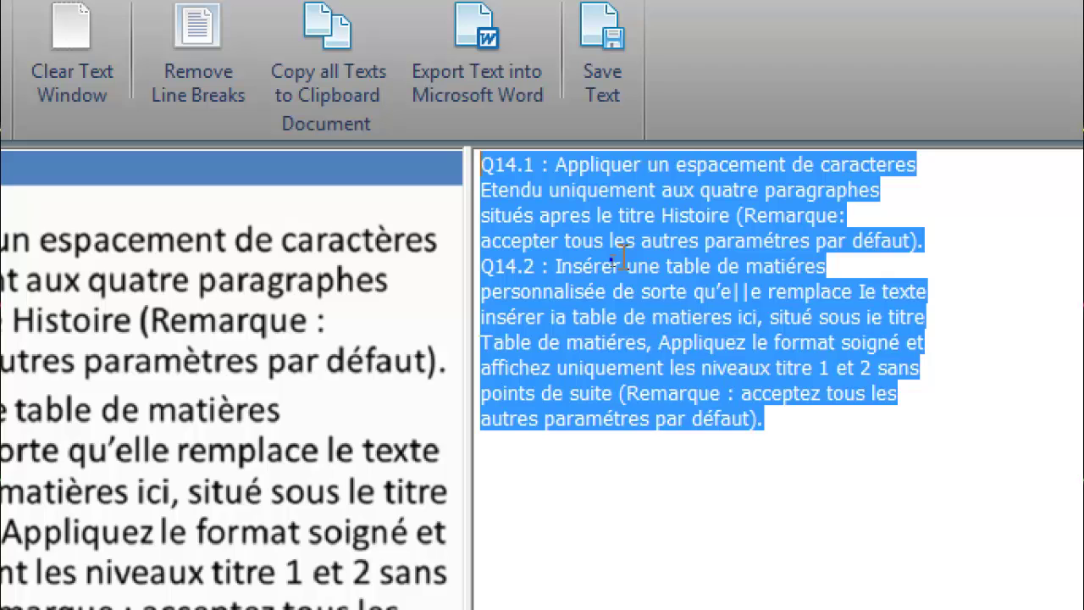
right_click(621, 258)
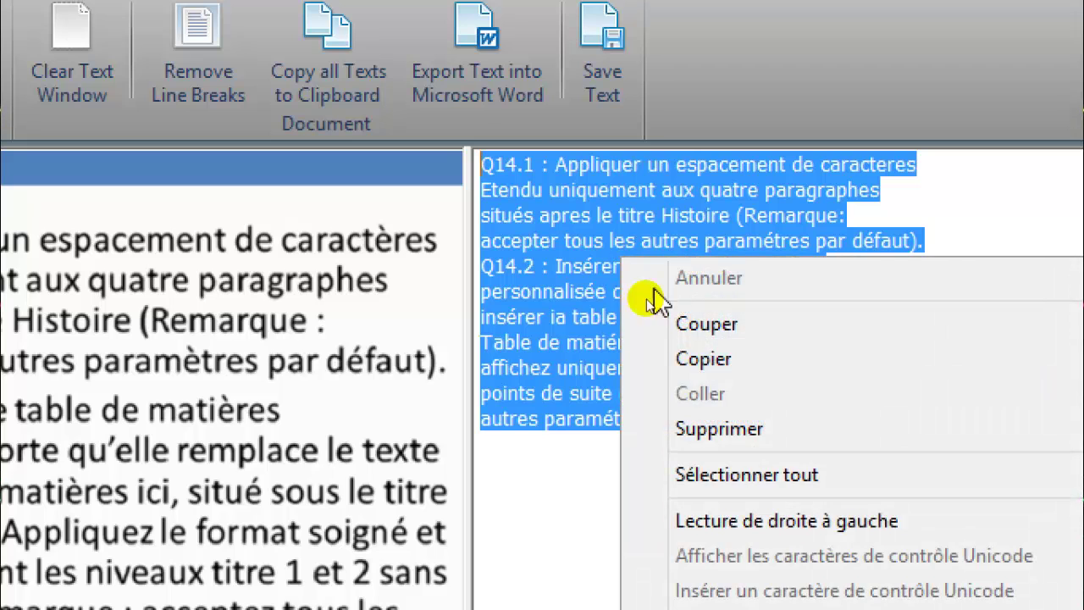
click(704, 359)
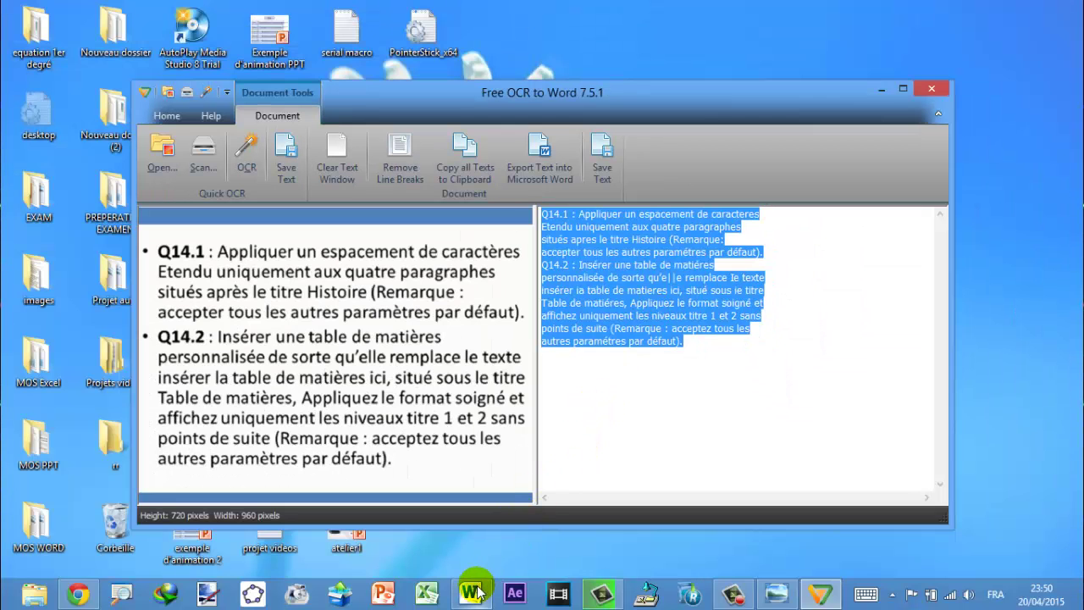
Open a new blank document in Microsoft Word 2010 and paste the copied text as text only
right_click(472, 591)
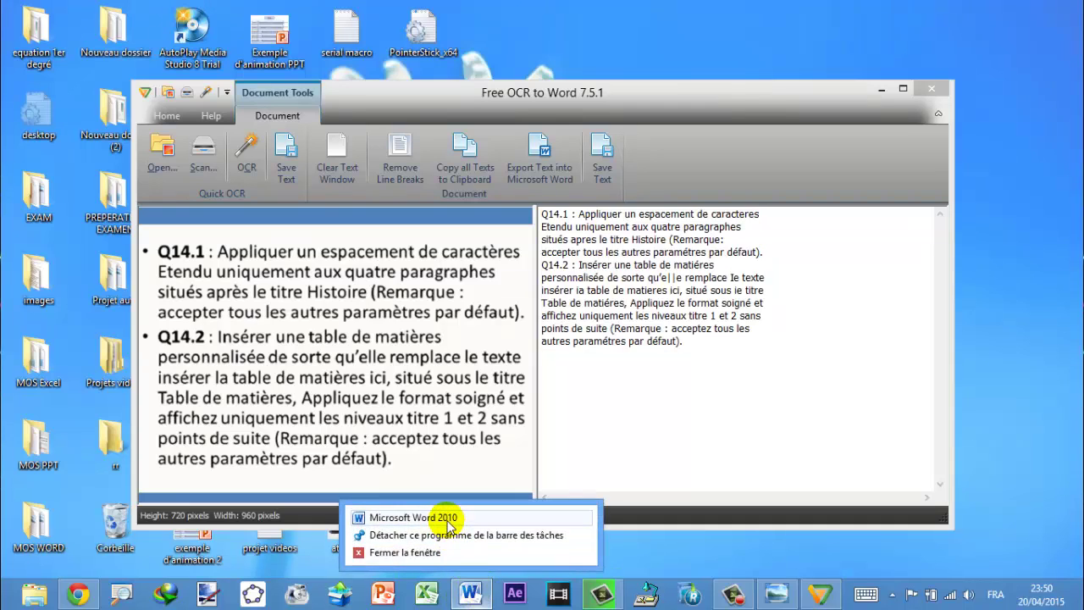
click(415, 517)
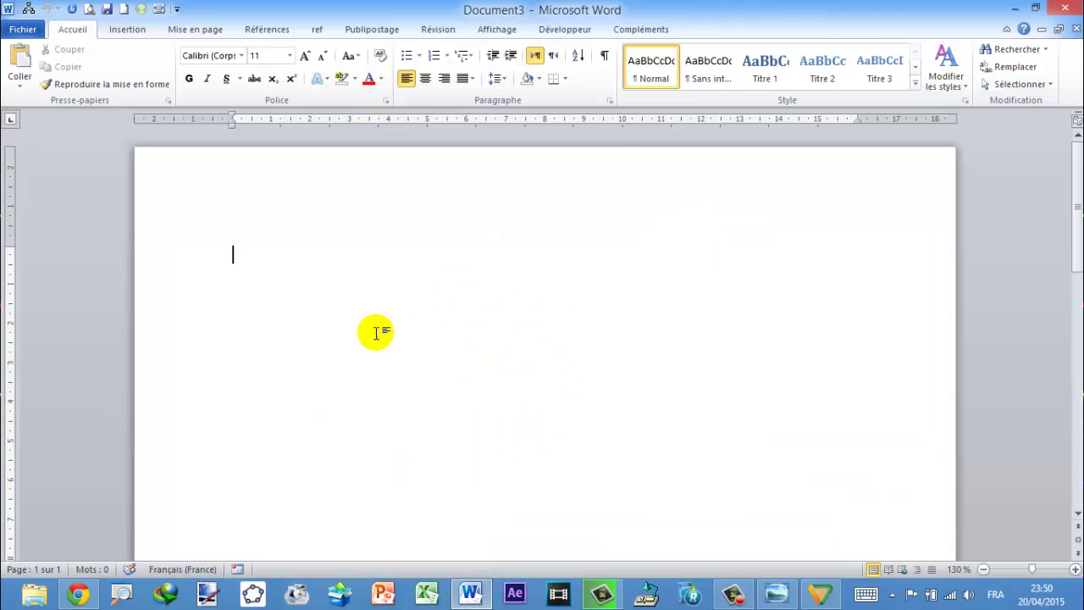
right_click(303, 257)
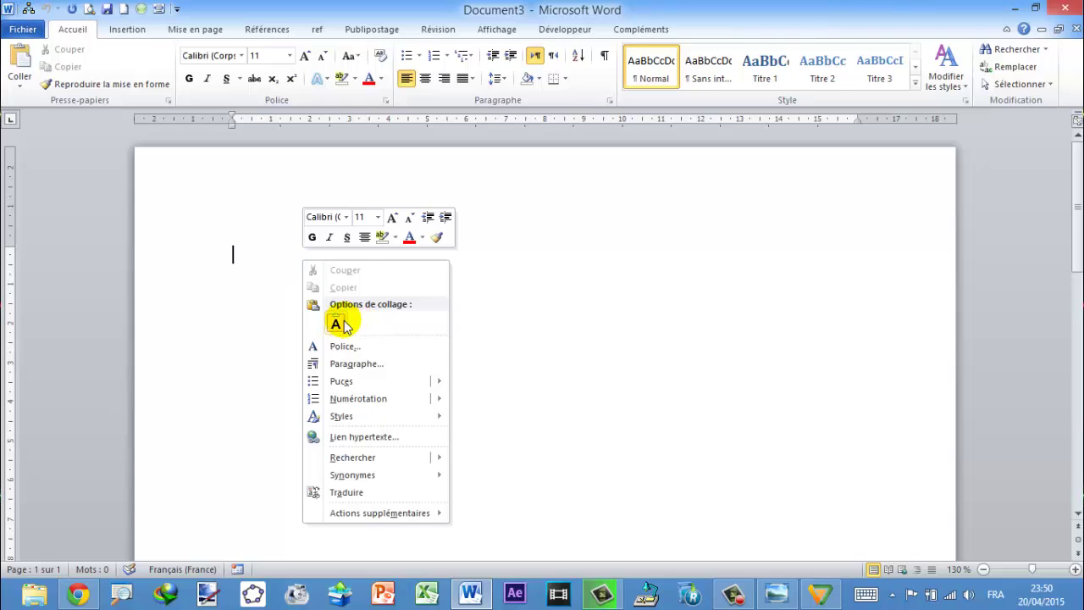
click(336, 323)
click(561, 321)
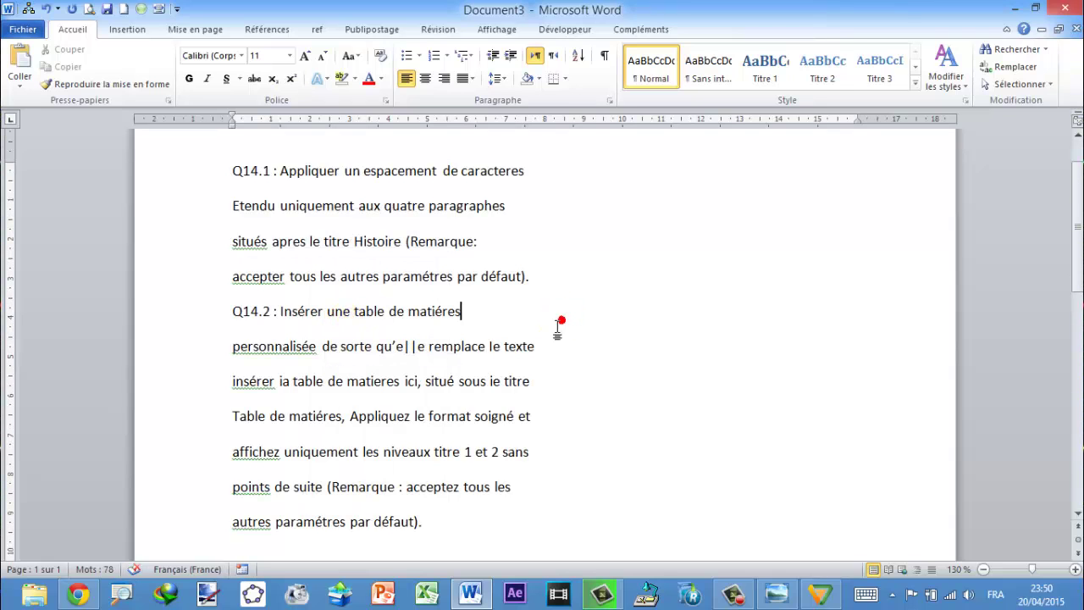
Format all the pasted lines except the last one as bold, orange and centred
drag(234, 169, 510, 489)
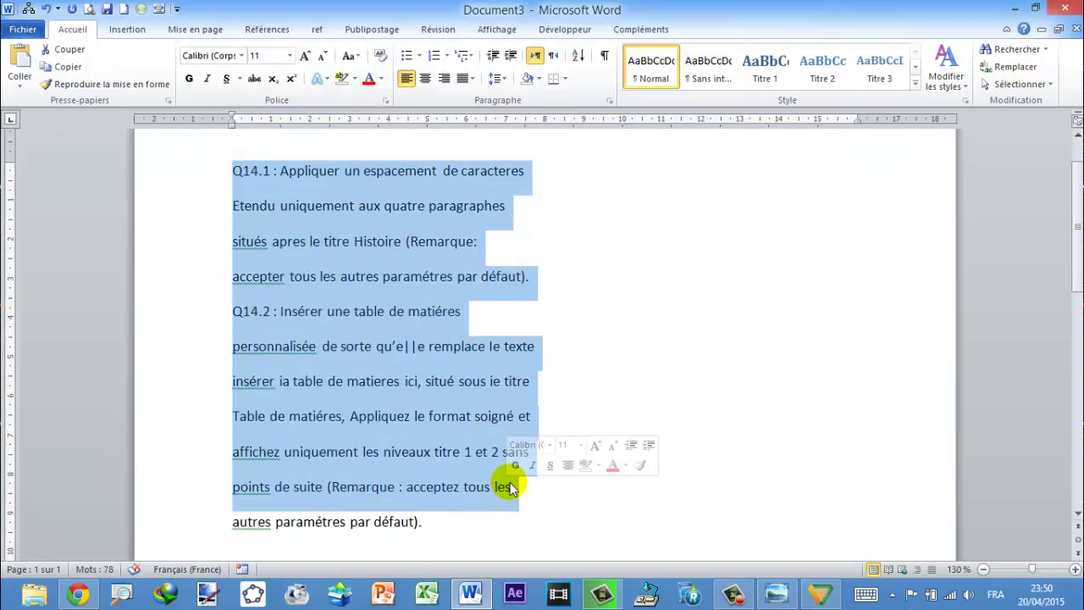
click(460, 346)
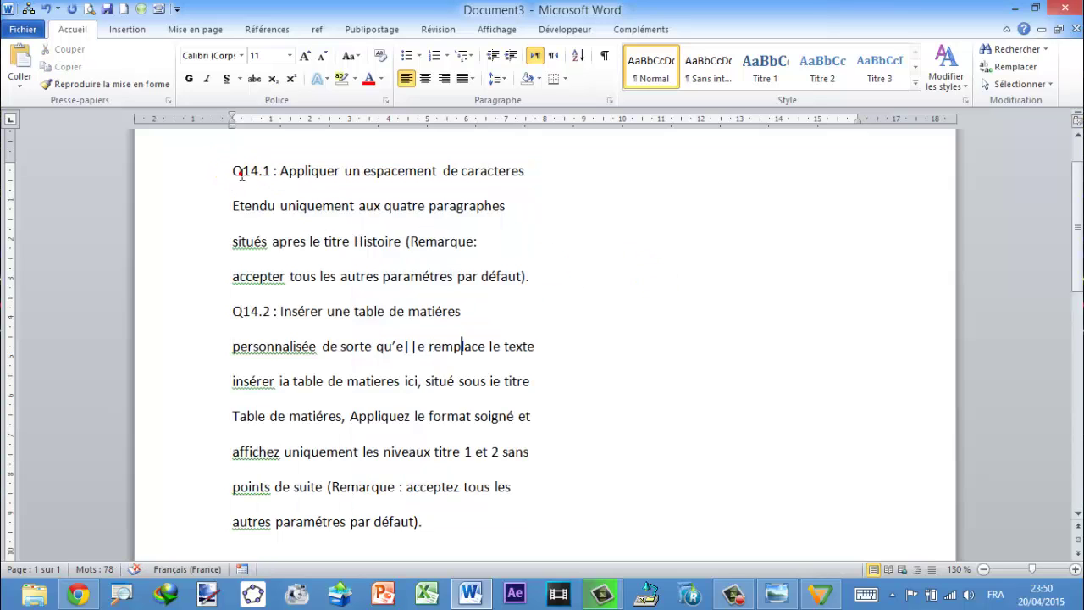
drag(241, 173, 559, 508)
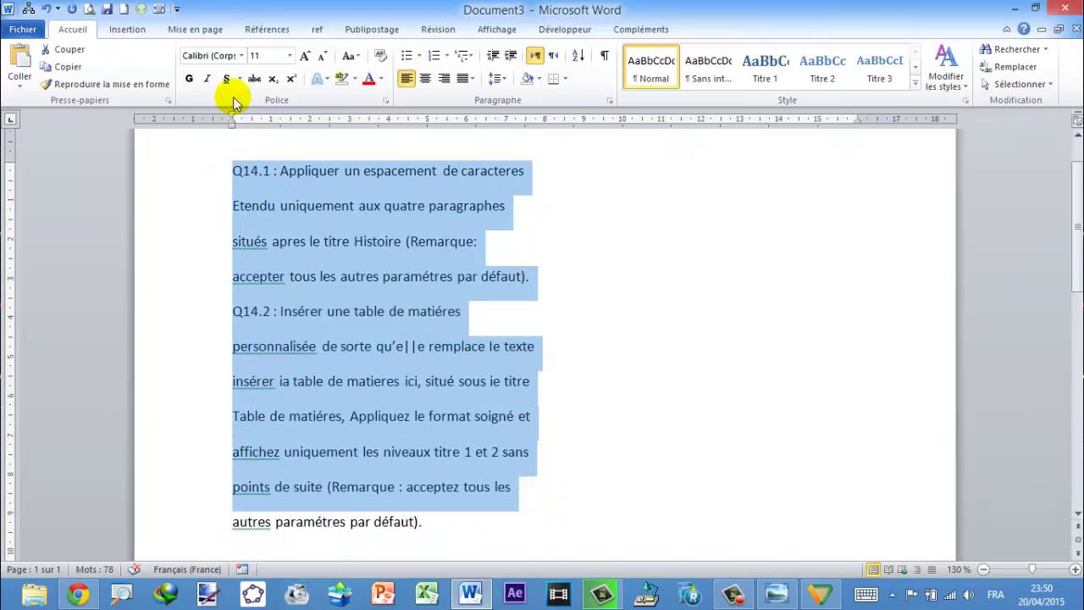
click(189, 78)
click(381, 79)
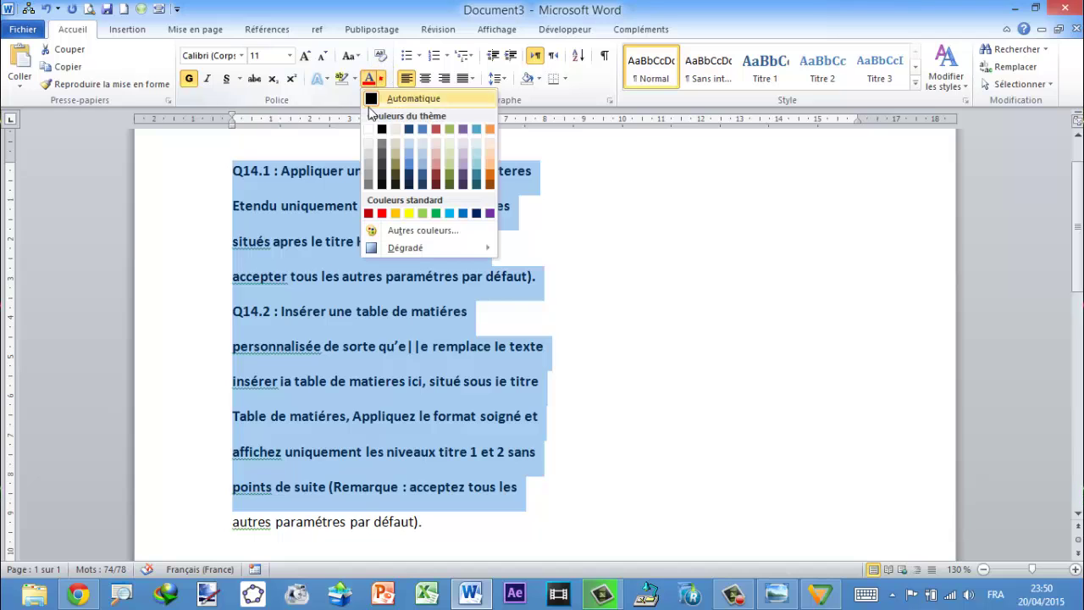
click(490, 182)
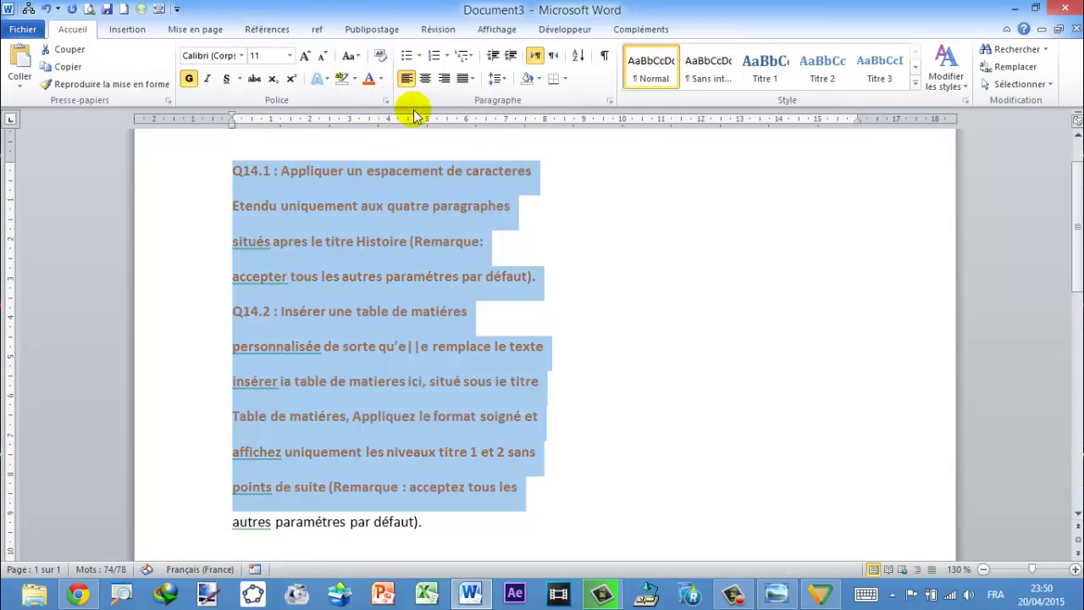
click(426, 78)
click(482, 237)
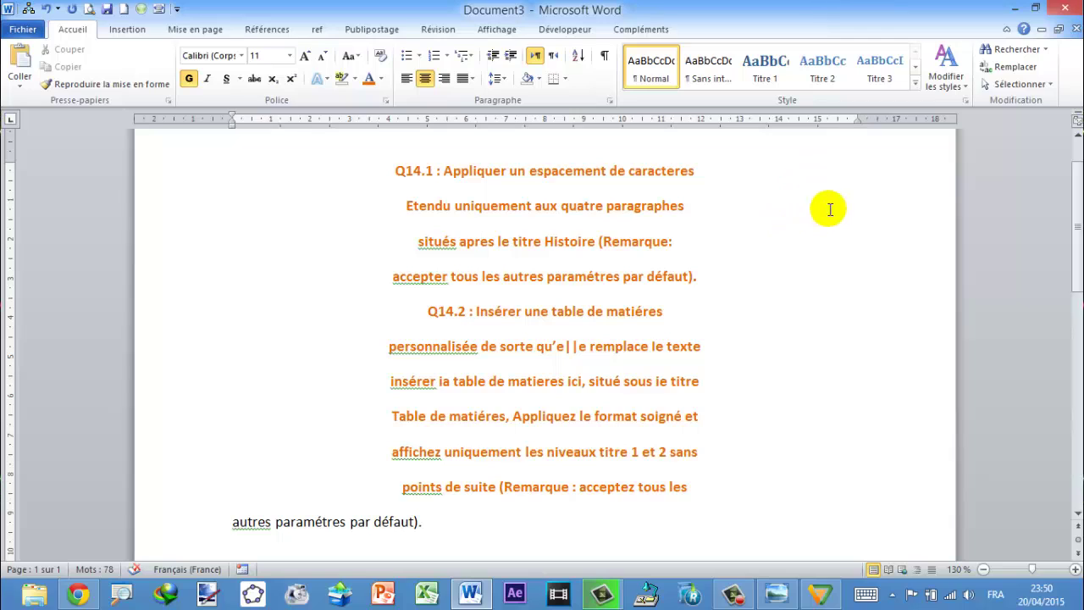
Minimize Word and switch to Chrome to view the Free OCR to Word download page
click(1017, 11)
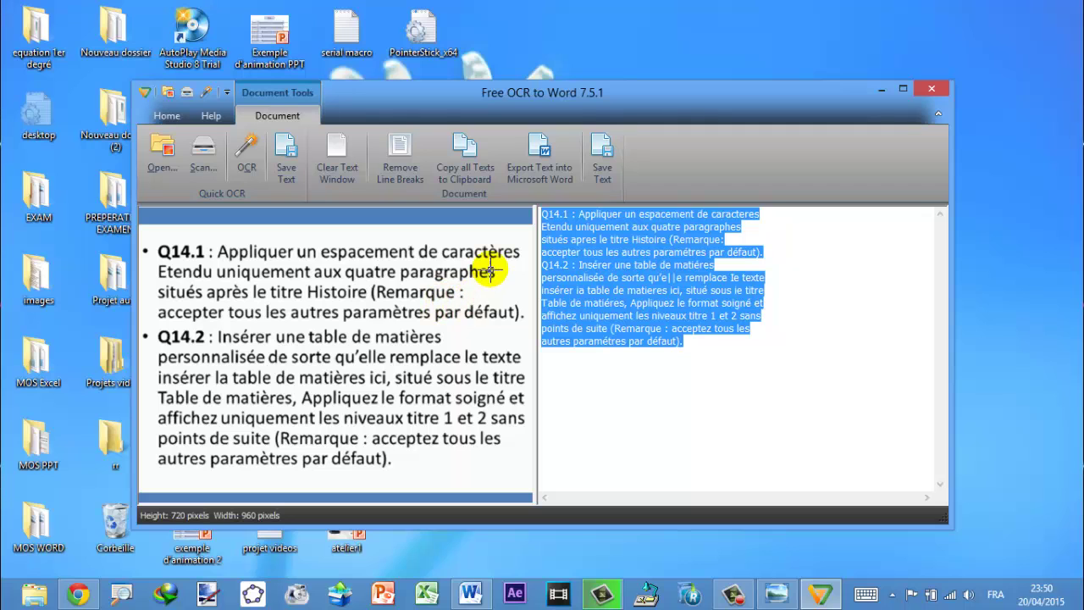
drag(426, 107, 455, 122)
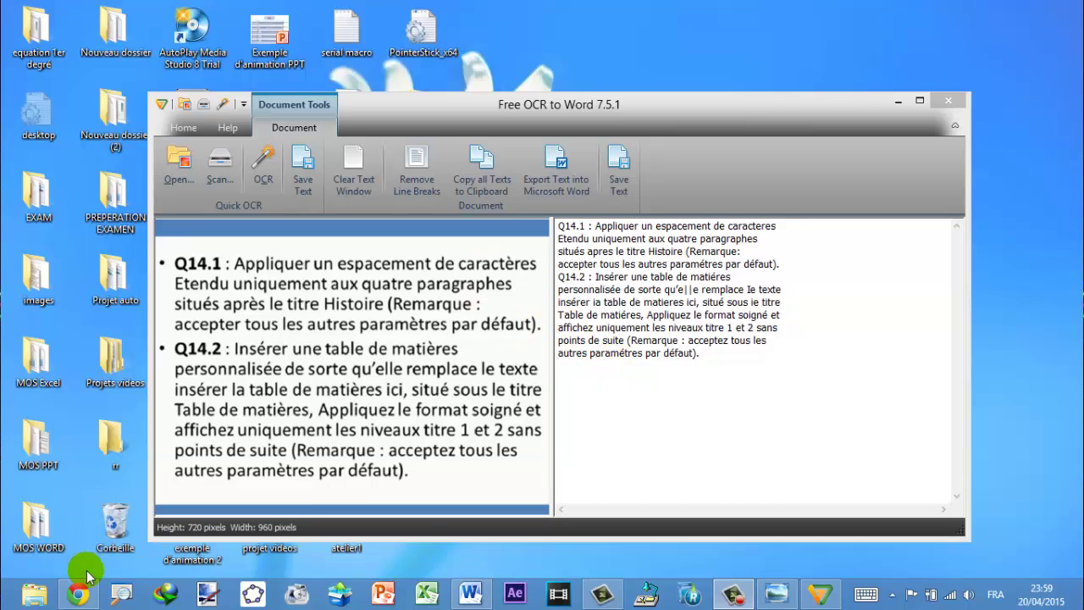
click(78, 595)
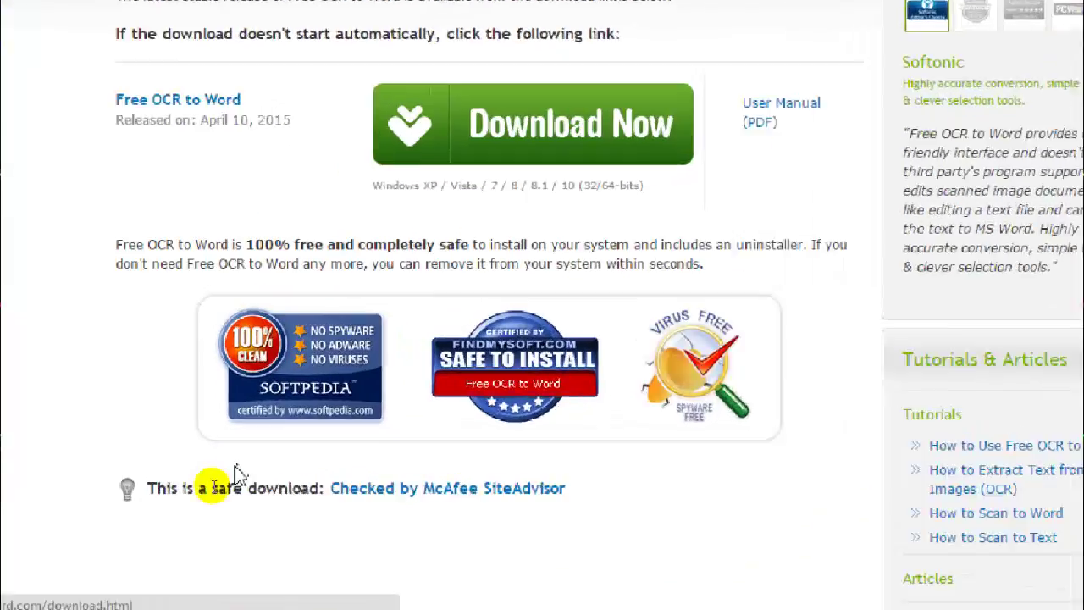